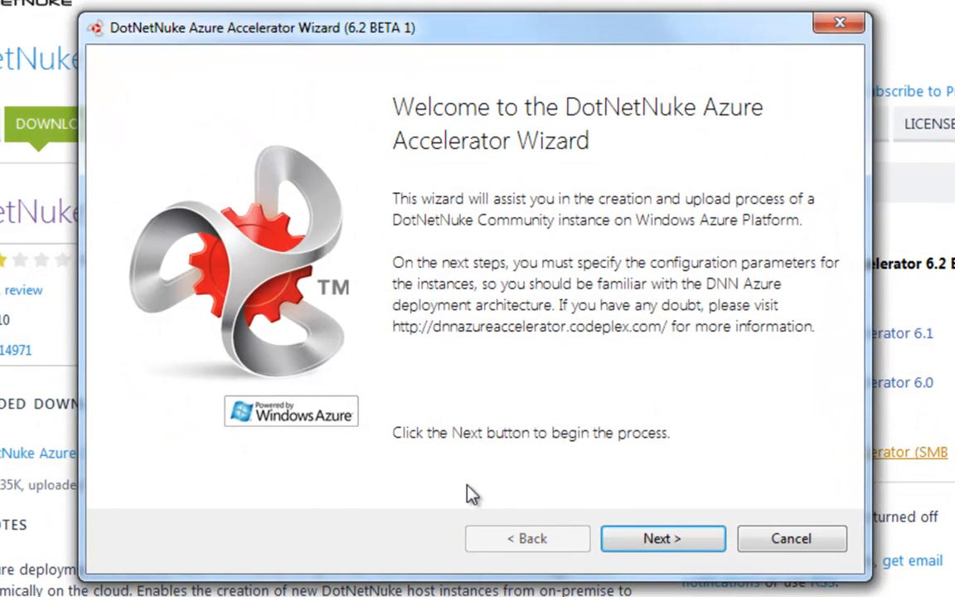
Start the wizard and refresh the subscription list for automatic deployment on Windows Azure
click(640, 540)
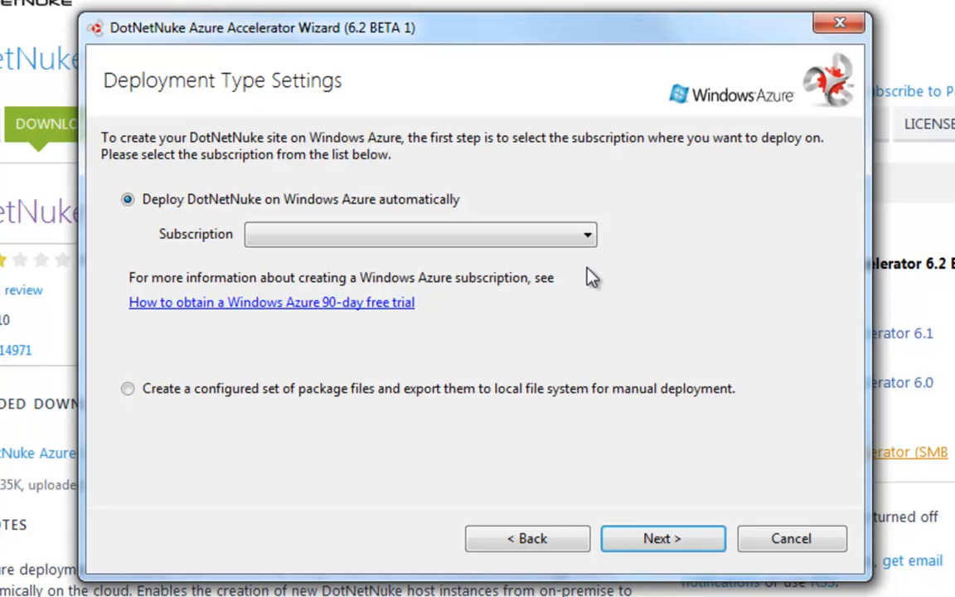
click(585, 235)
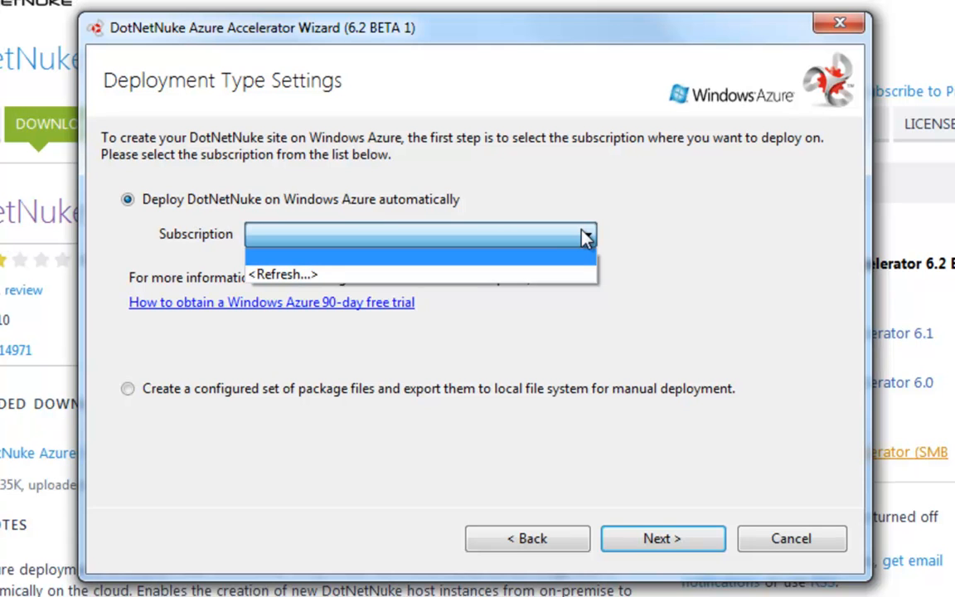
click(539, 275)
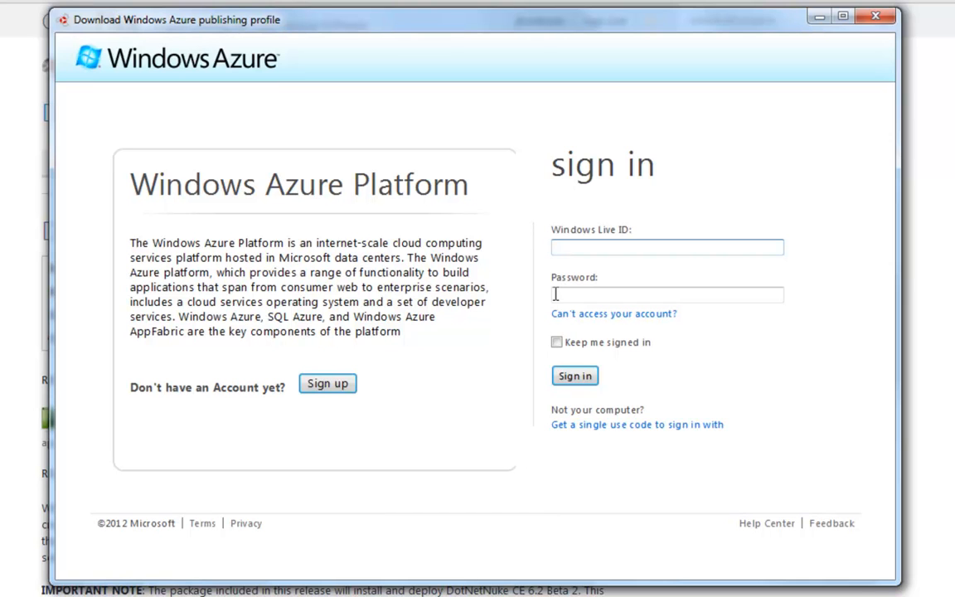
Sign in to Windows Azure with the account's Windows Live ID to download the publishing profile
click(577, 377)
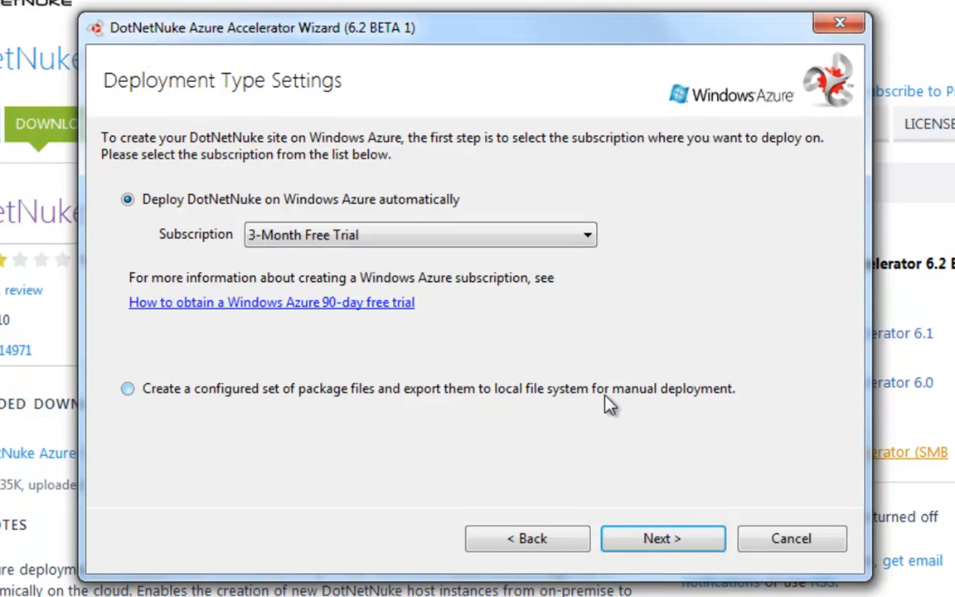
Choose the DotNetNuke Corp. subscription and continue to the hosting settings
click(547, 240)
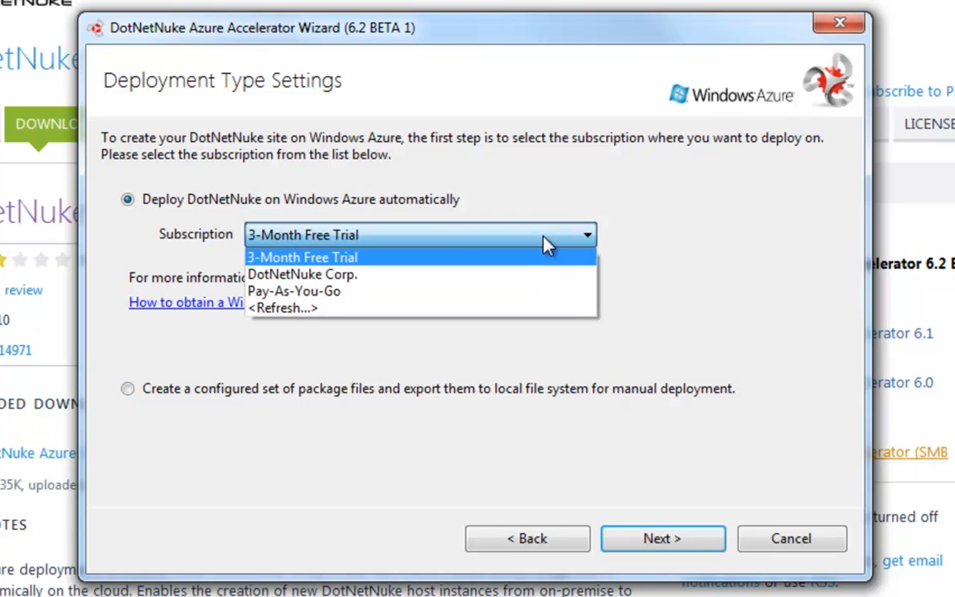
click(517, 280)
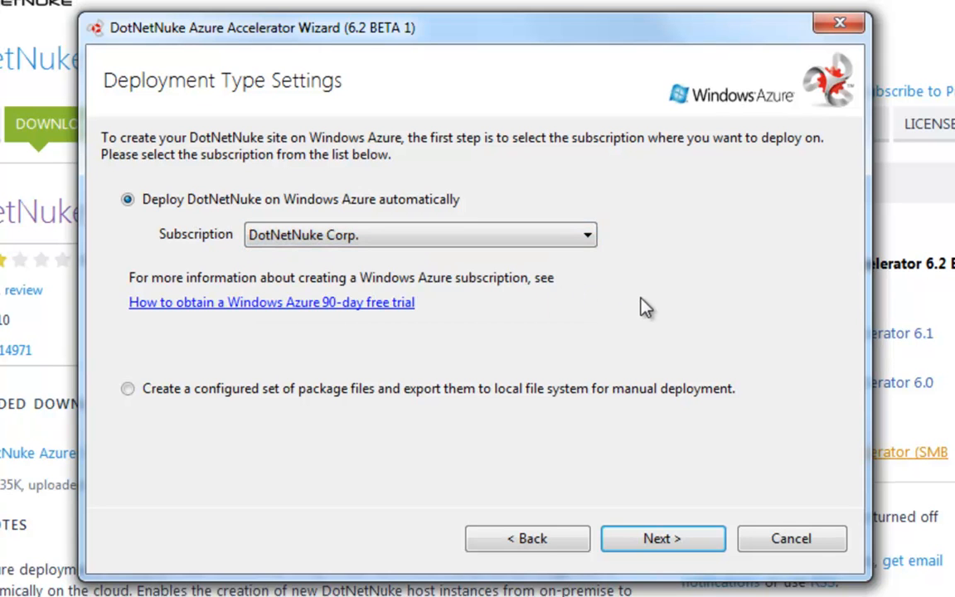
click(663, 540)
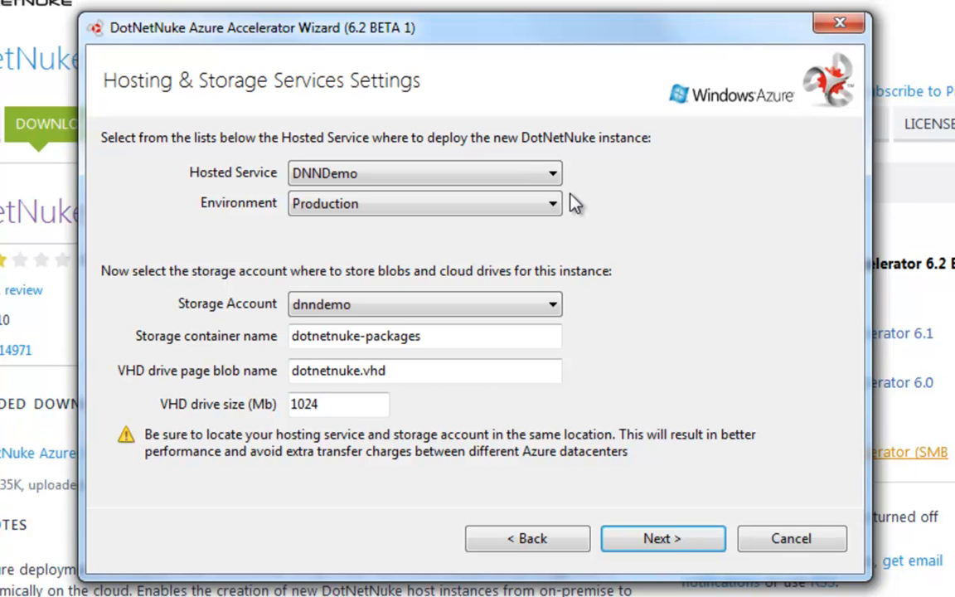
Create a new hosted service named dnntrial in North Central US
click(558, 180)
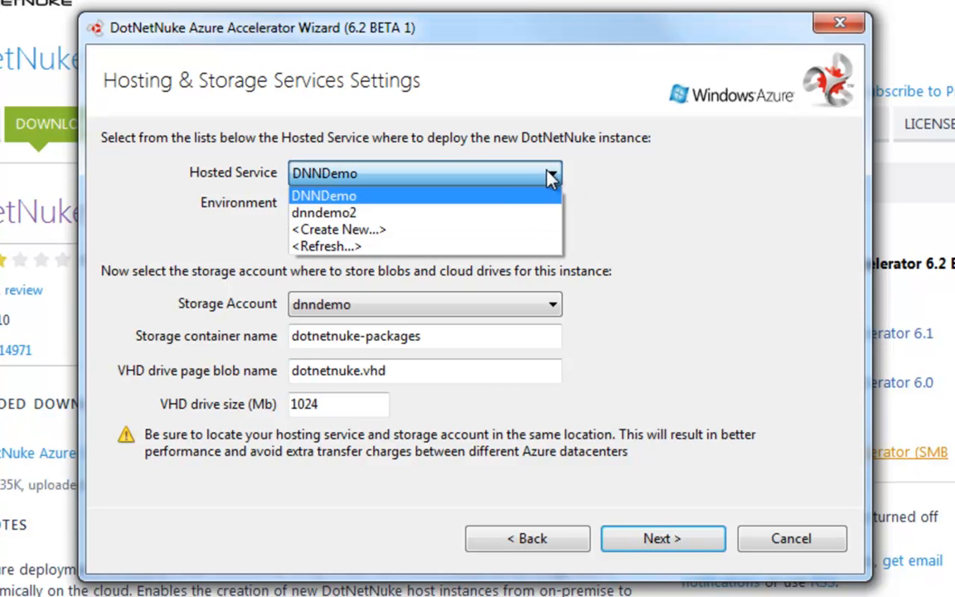
click(488, 232)
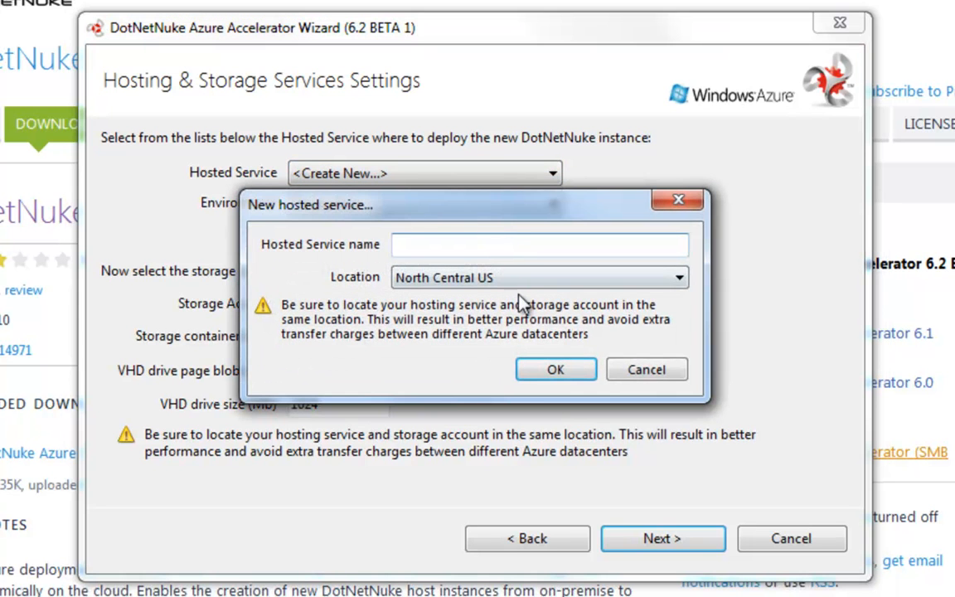
text(de)
key(BackSpace)
text(nntrial)
click(548, 372)
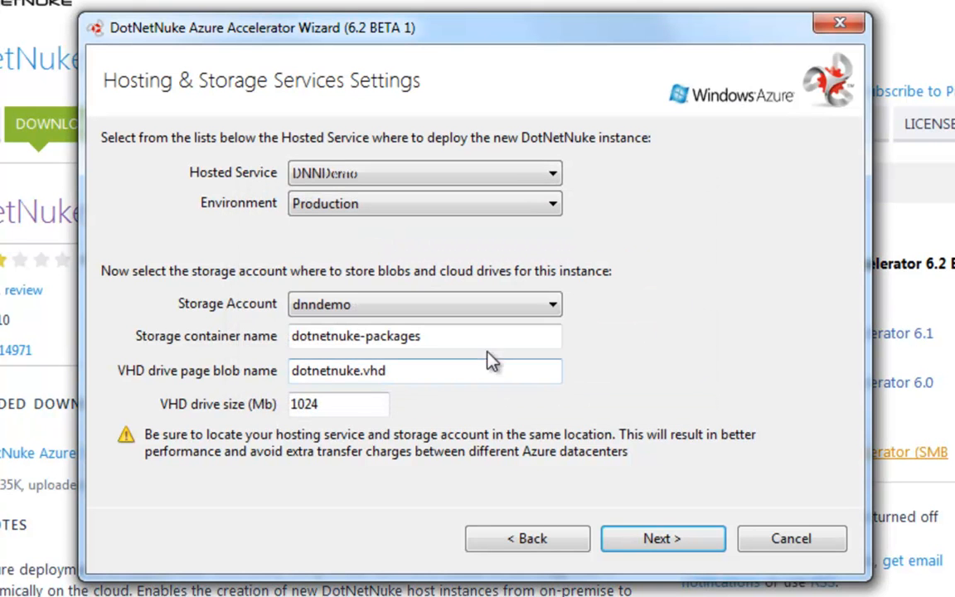
Create a new storage account named dnntrial in North Central US
click(474, 306)
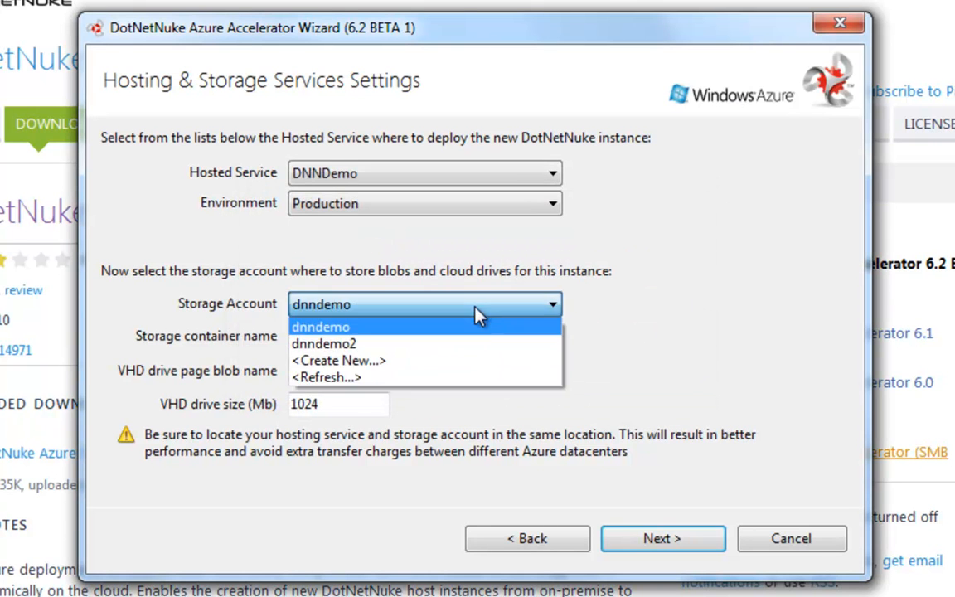
click(467, 363)
text(dnn)
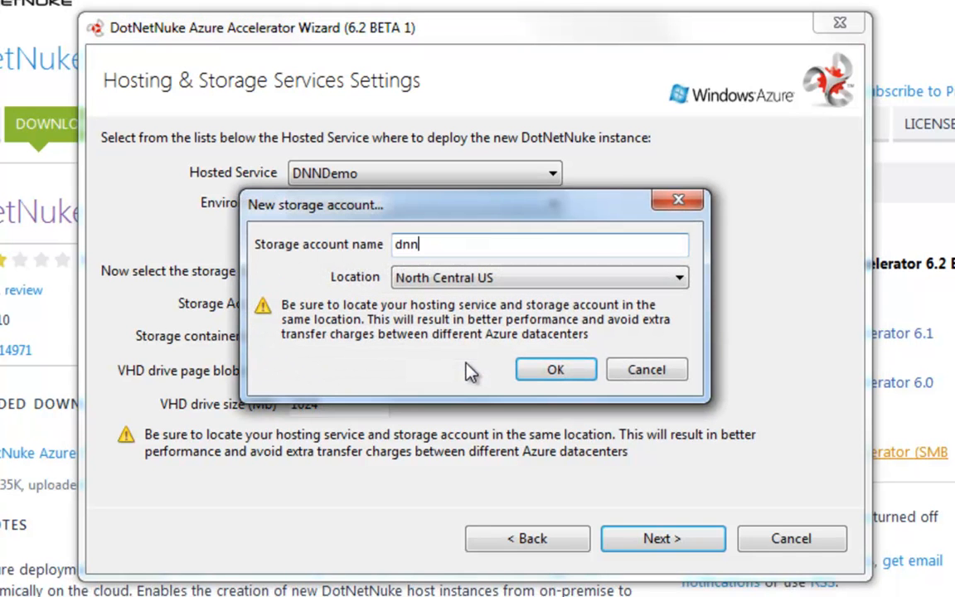
text(trial)
click(553, 370)
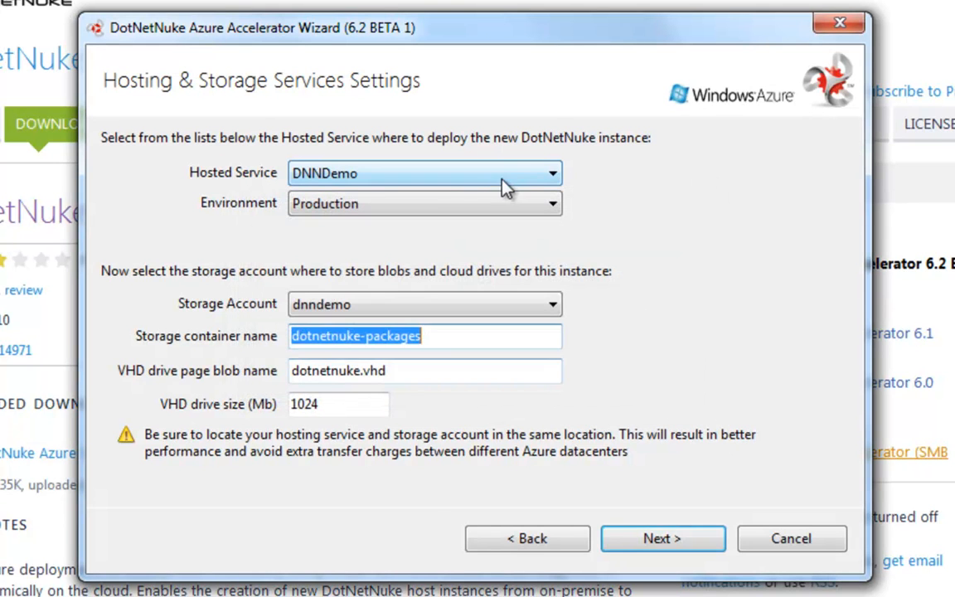
Select dnntrial as both the hosted service and the storage account, then continue
click(502, 182)
click(501, 231)
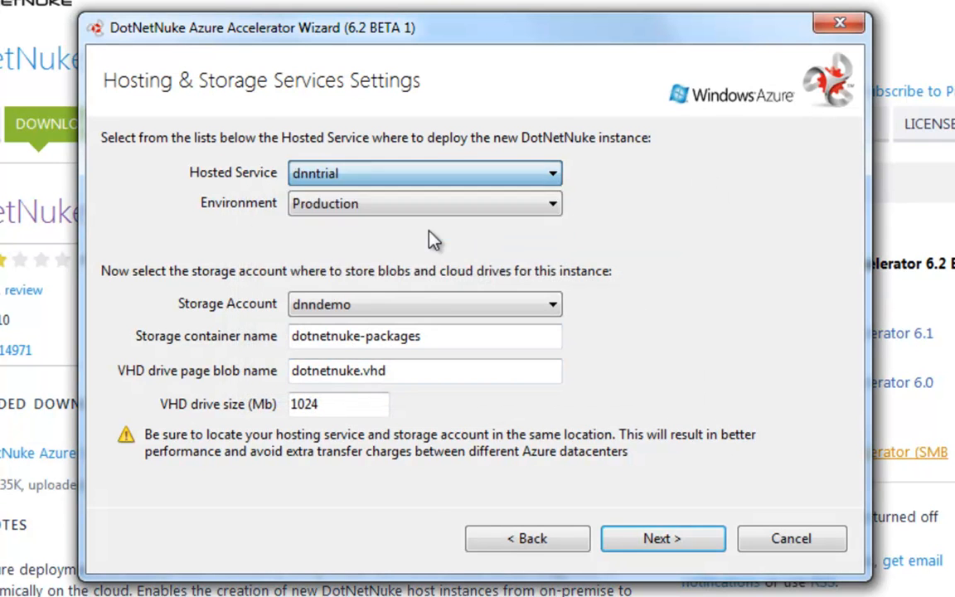
click(395, 308)
click(396, 360)
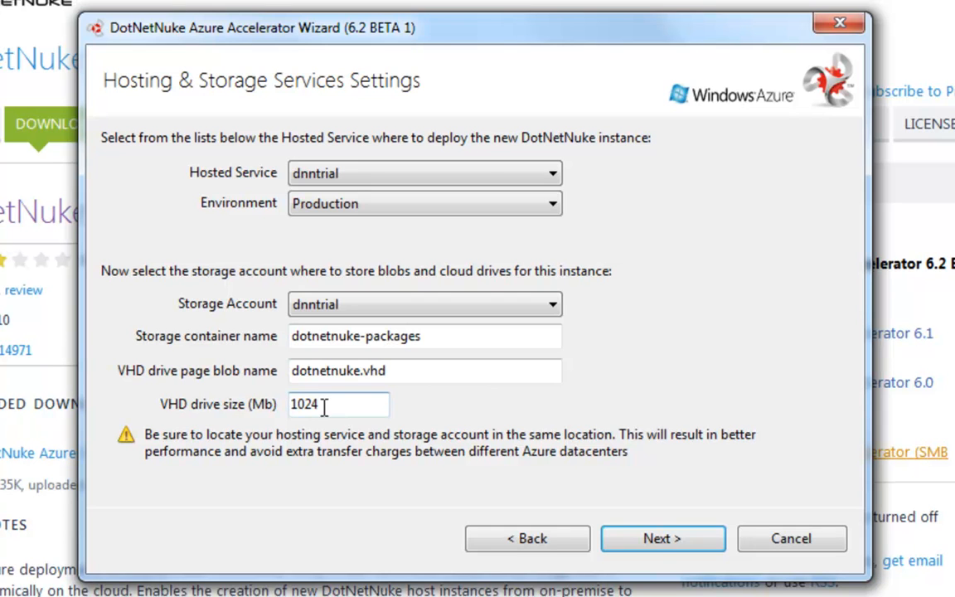
click(658, 538)
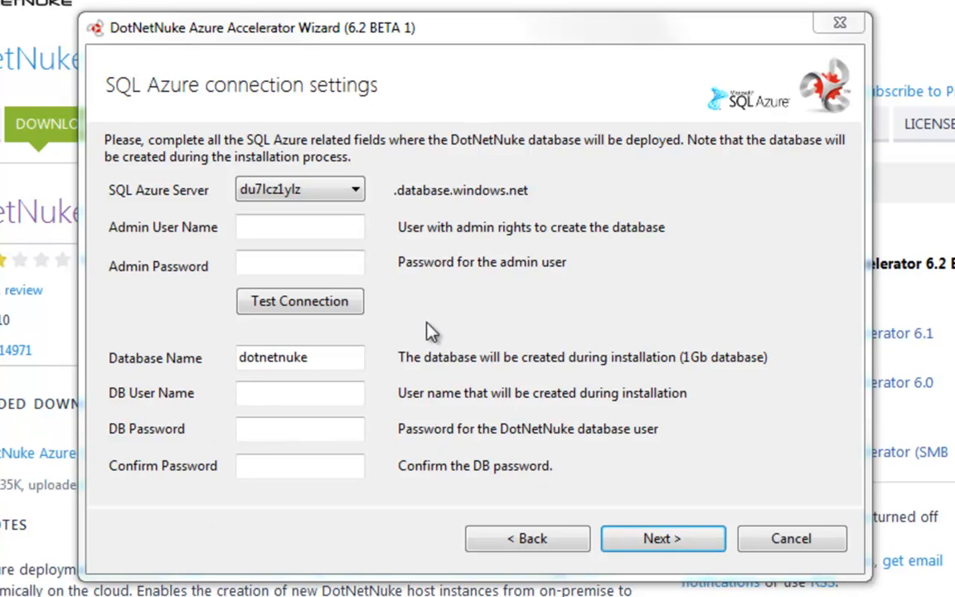
Enter the SQL Azure admin user name and admin password, then test the connection
click(327, 230)
key(Tab)
text(•••)
text(****)
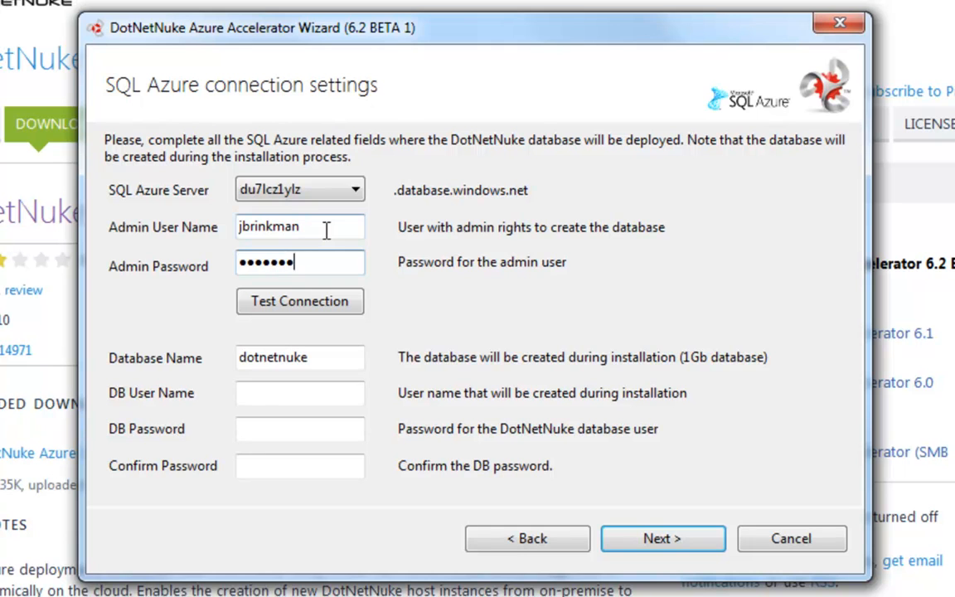
click(325, 308)
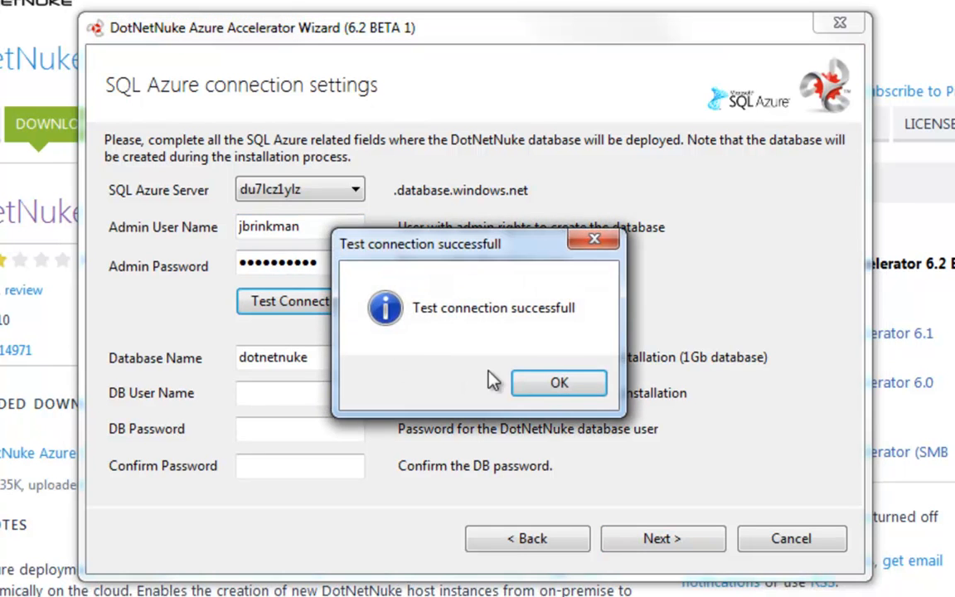
click(551, 379)
Set the database name to dotnetnuketrial, enter the DB user name, DB password and confirmation, then continue
click(323, 357)
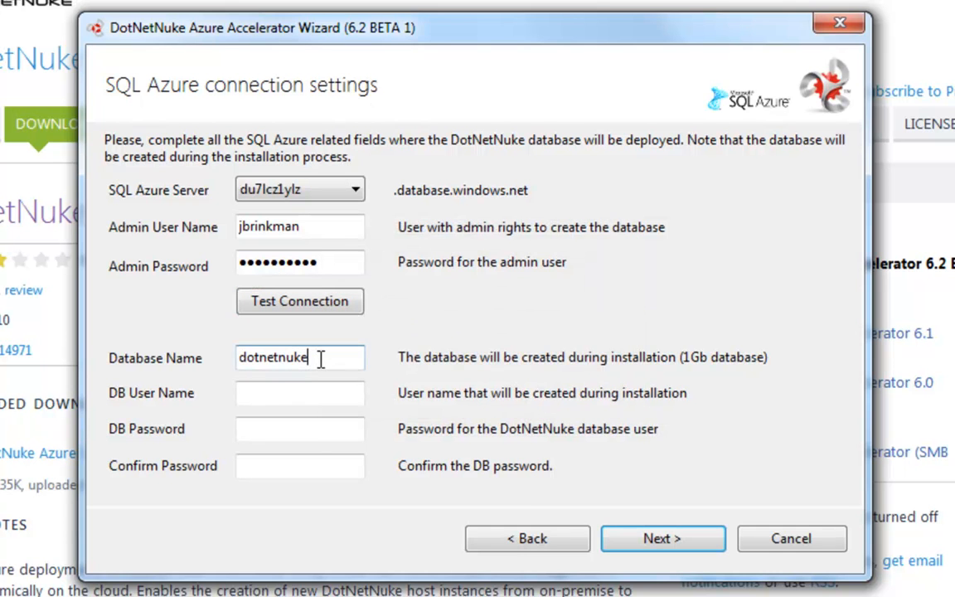
text(trial)
key(Tab)
key(Tab)
text(**********)
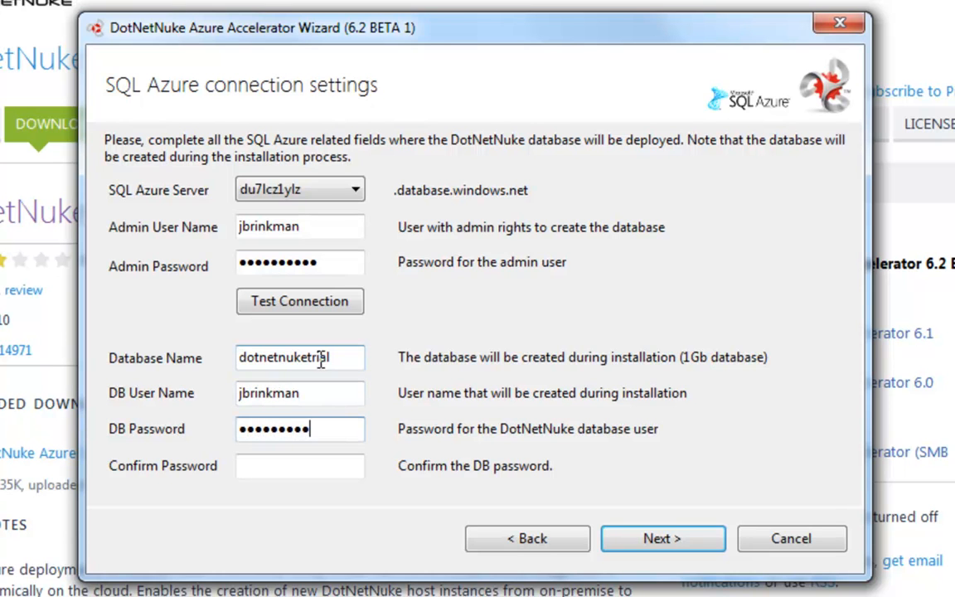
key(Tab)
text(**********)
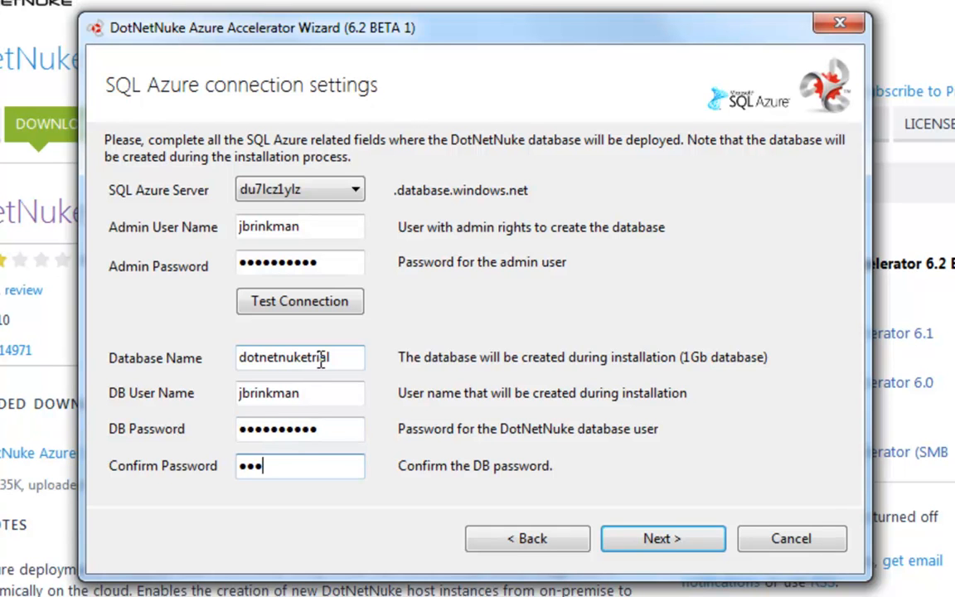
text(*)
click(685, 540)
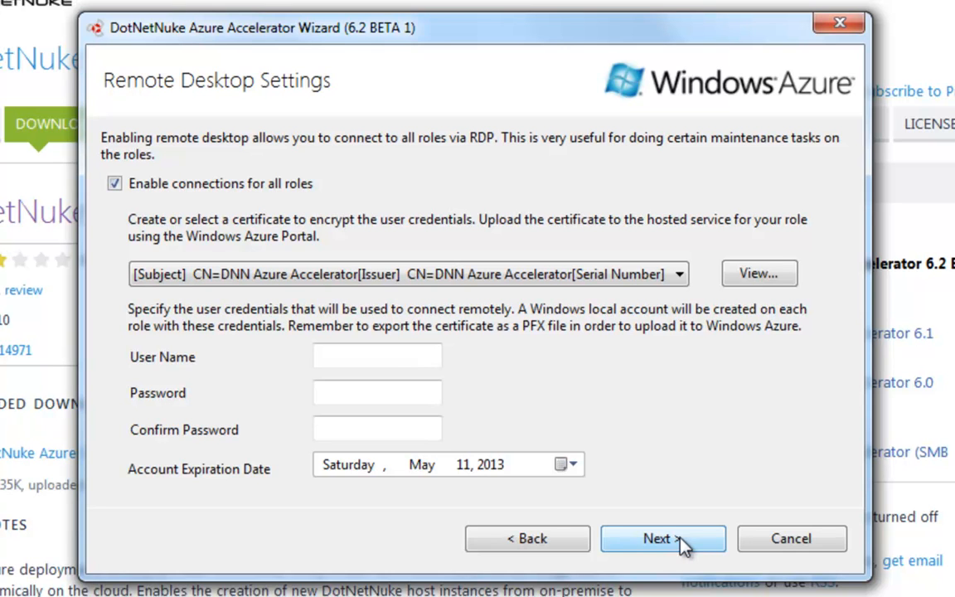
Enter the remote desktop user name, password and confirmation, then continue
click(404, 358)
key(Tab)
text(••••••••••)
key(Tab)
text(••••••••••)
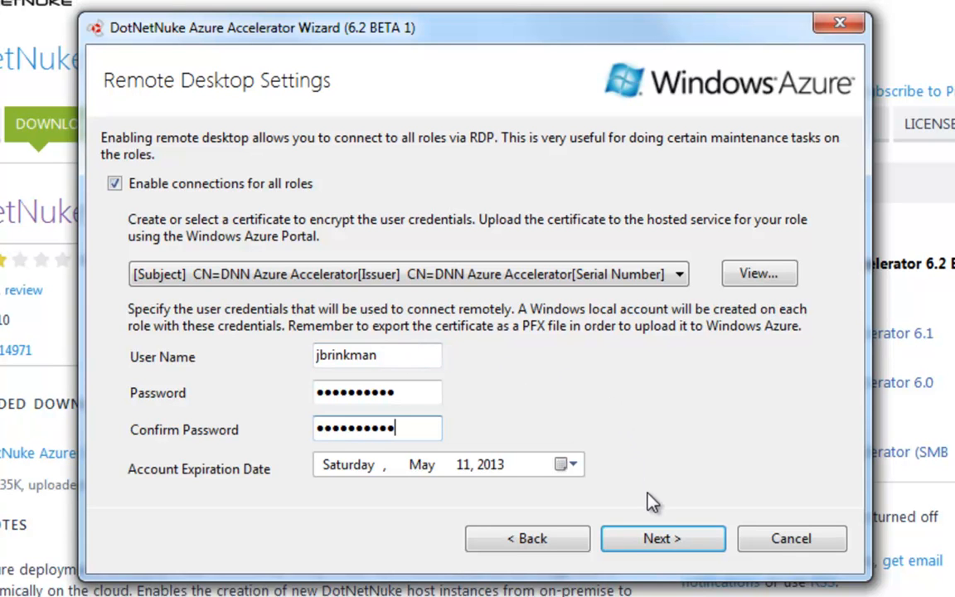
click(625, 538)
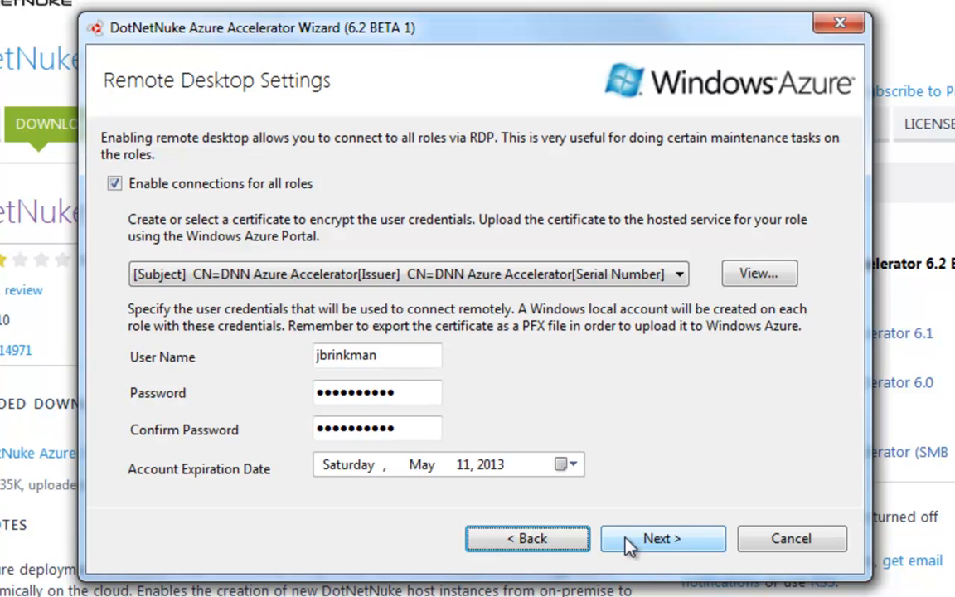
click(627, 539)
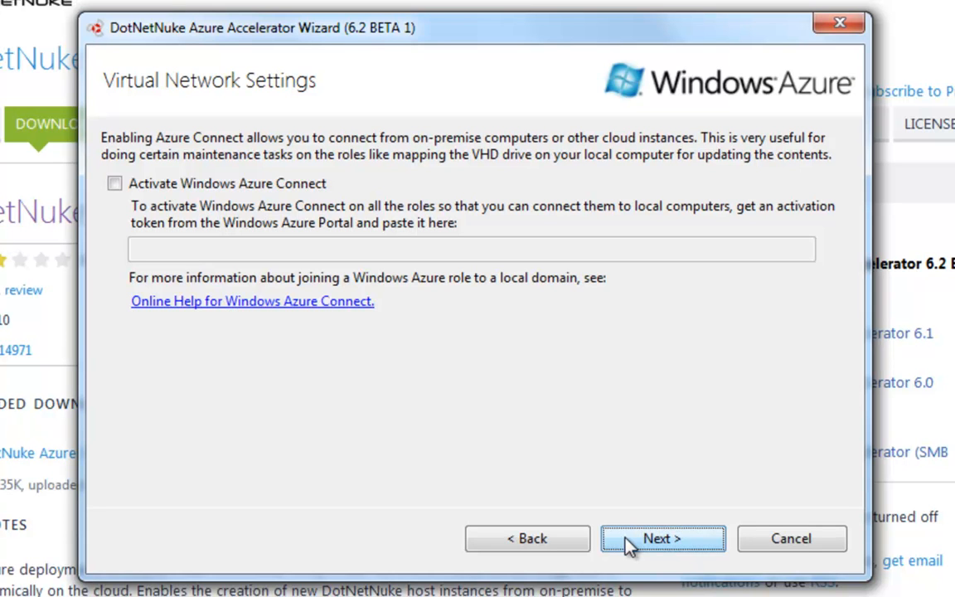
Leave Azure Connect off and select the DNN Azure Single and Small 6.2 package with auto-install
click(625, 535)
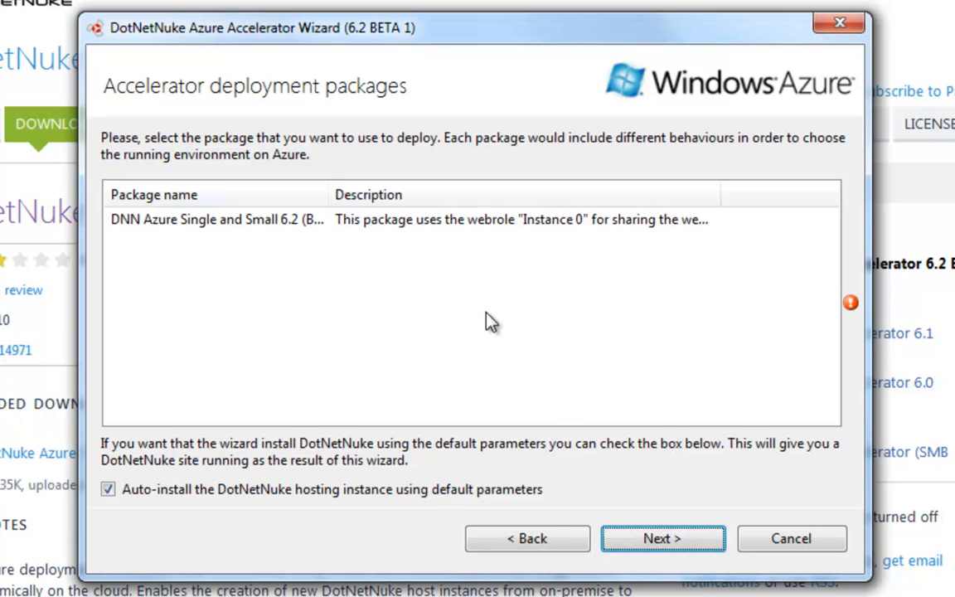
click(431, 223)
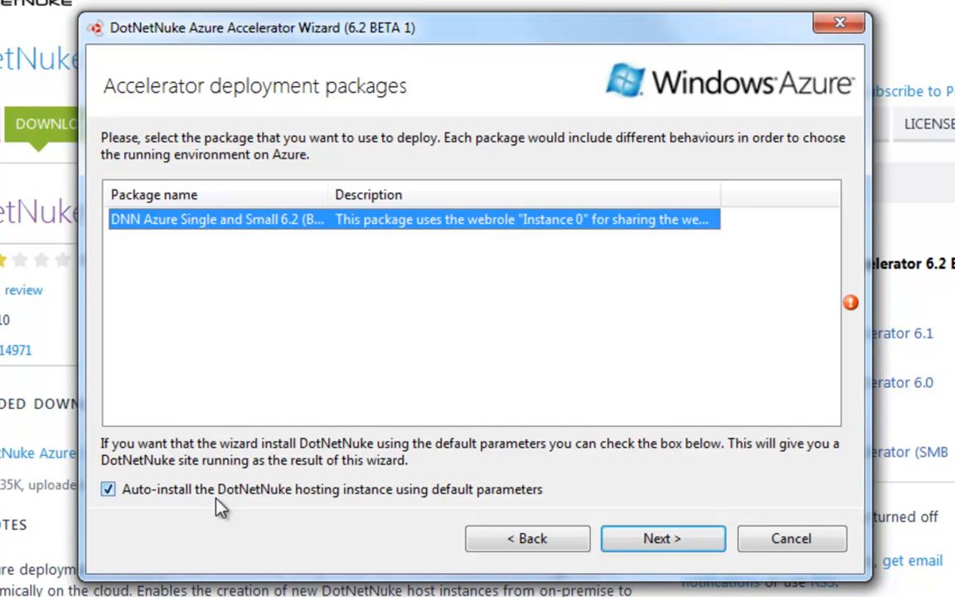
click(654, 540)
Review the settings summary and confirm starting the deployment
click(582, 355)
scroll(524, 357, down, 1)
scroll(523, 357, down, 5)
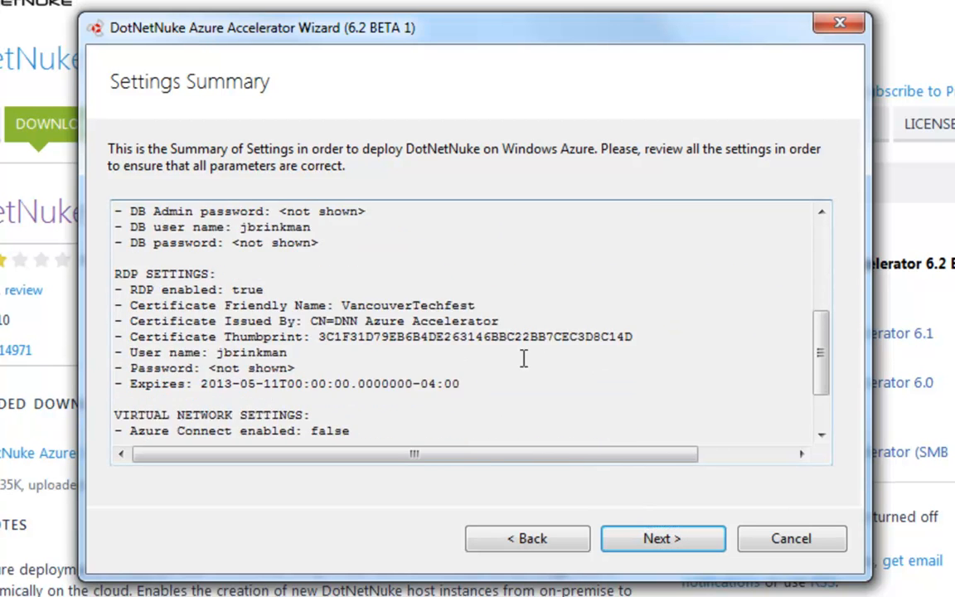
scroll(524, 357, down, 1)
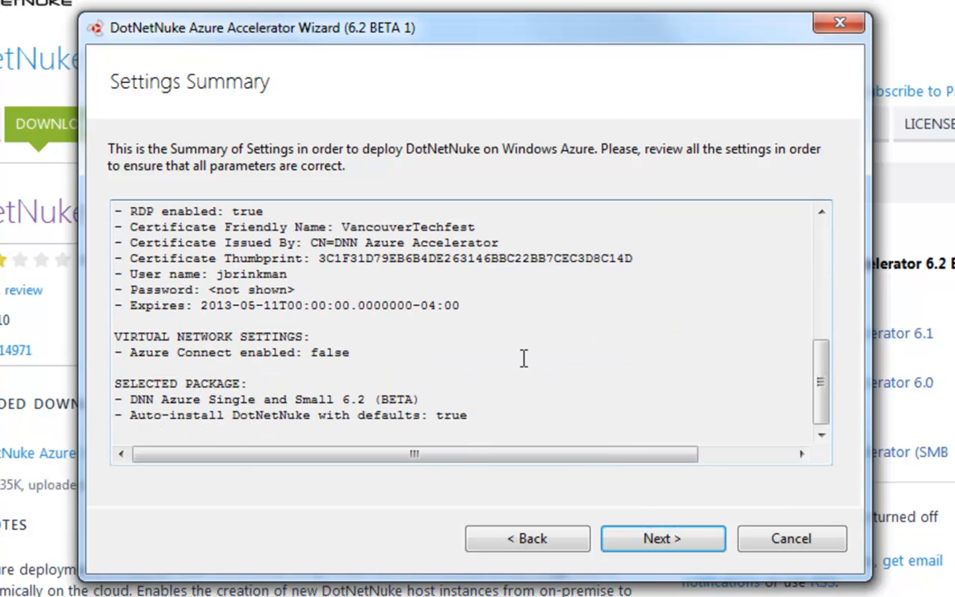
click(644, 544)
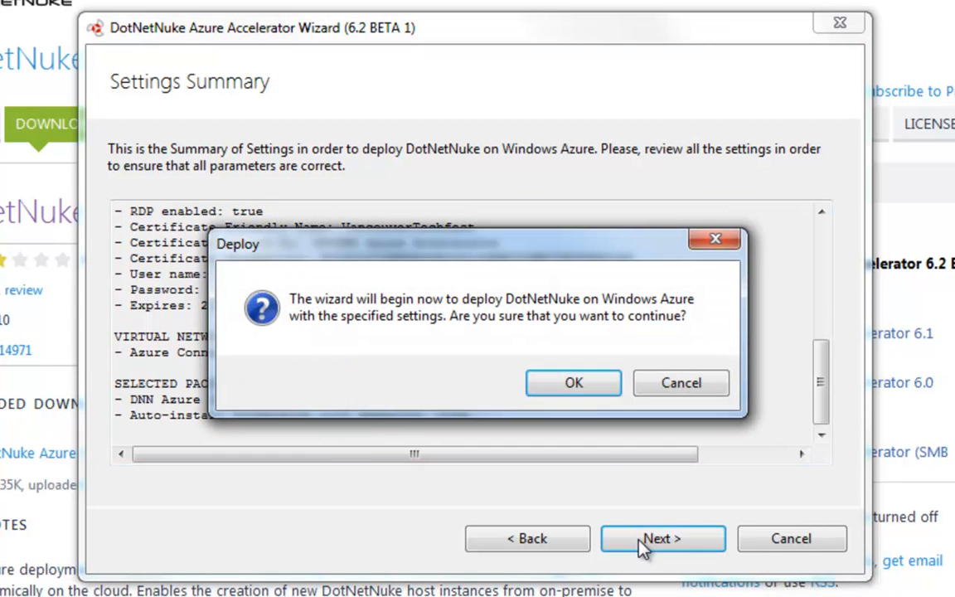
click(595, 386)
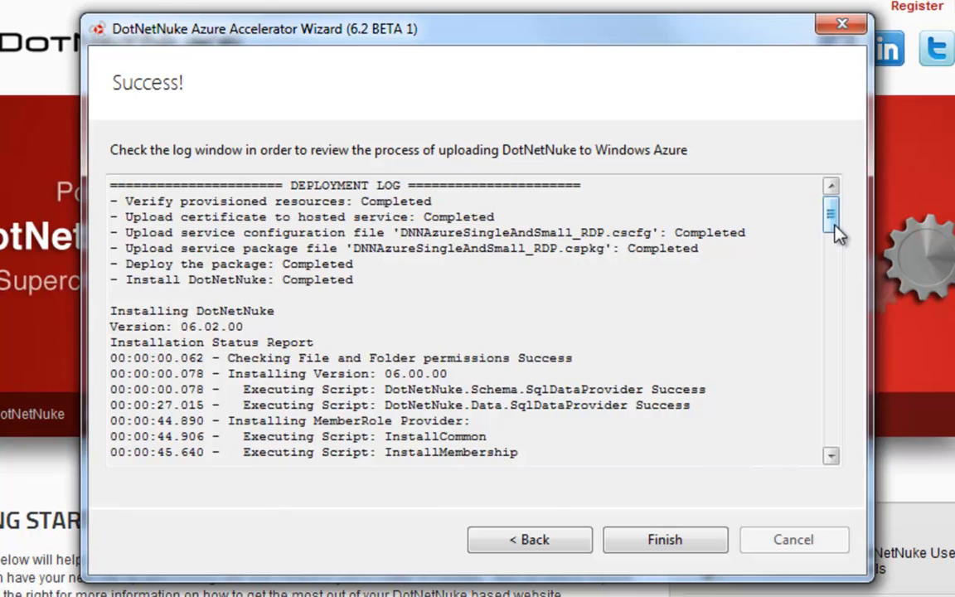
Scroll through the deployment log and select the 06.02.00.SqlDataProvider error entry
scroll(833, 241, down, 2)
drag(836, 244, 828, 280)
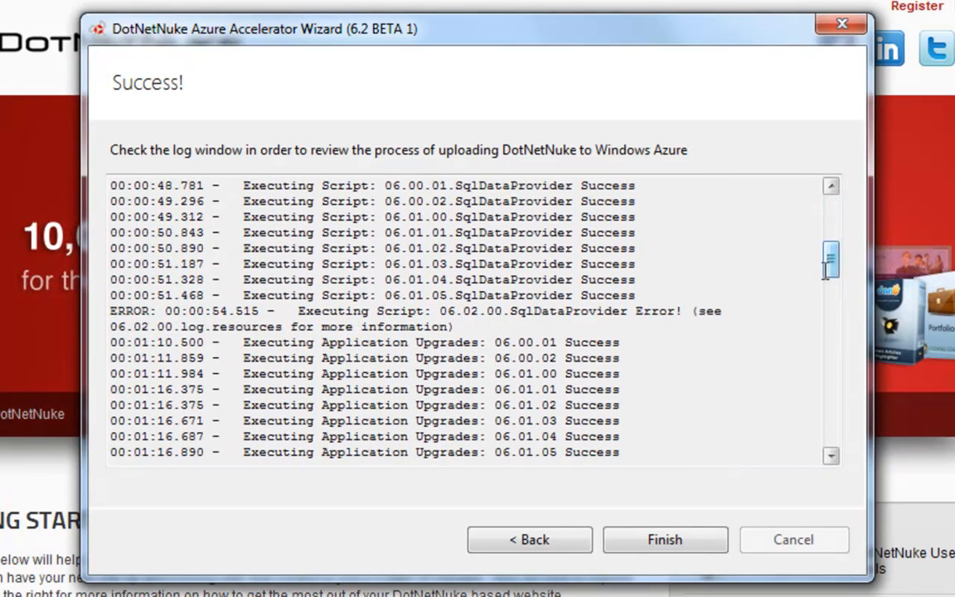
drag(448, 315, 678, 317)
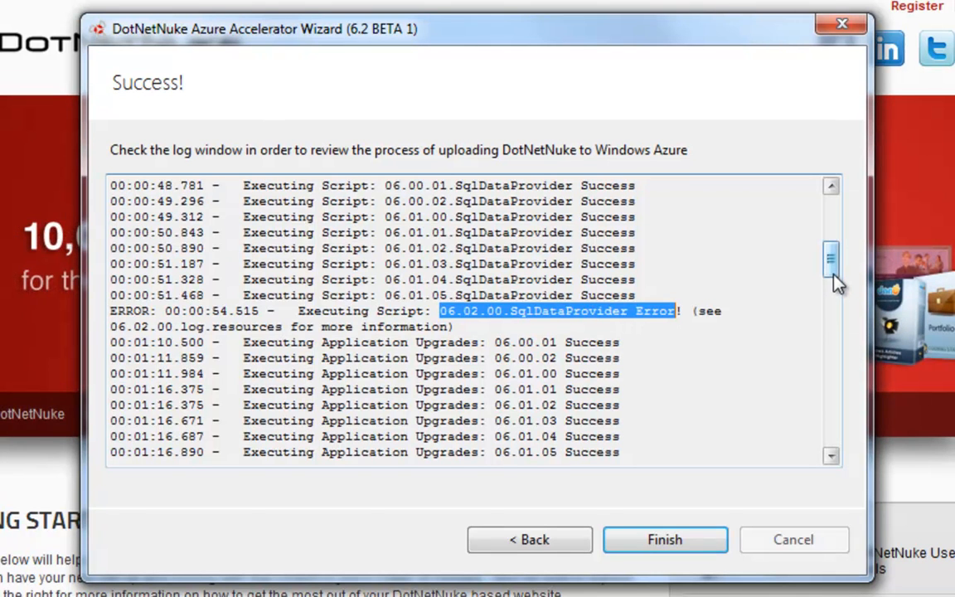
drag(835, 282, 819, 352)
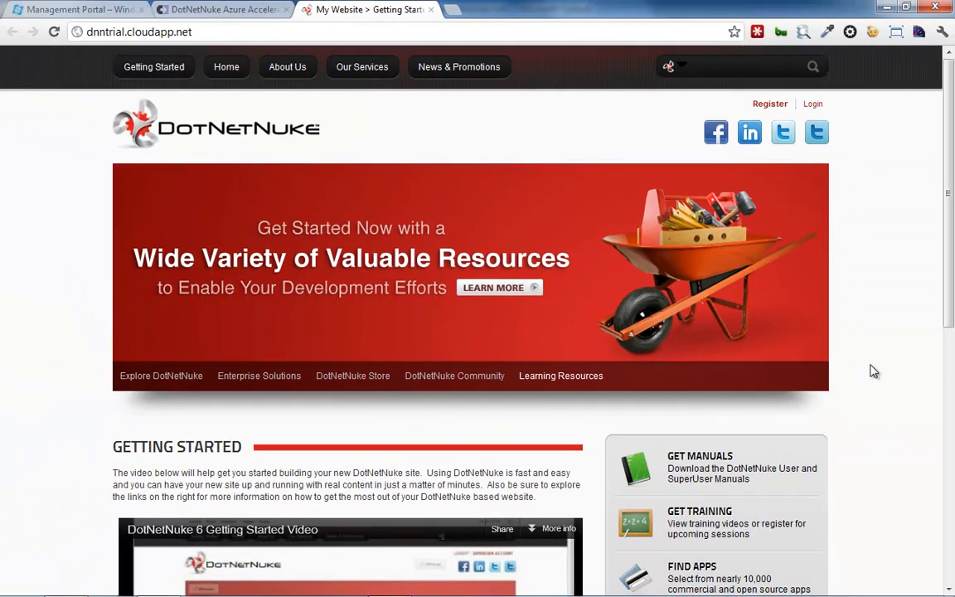
Scroll through the deployed DotNetNuke site at dnntrial.cloudapp.net
scroll(871, 373, down, 3)
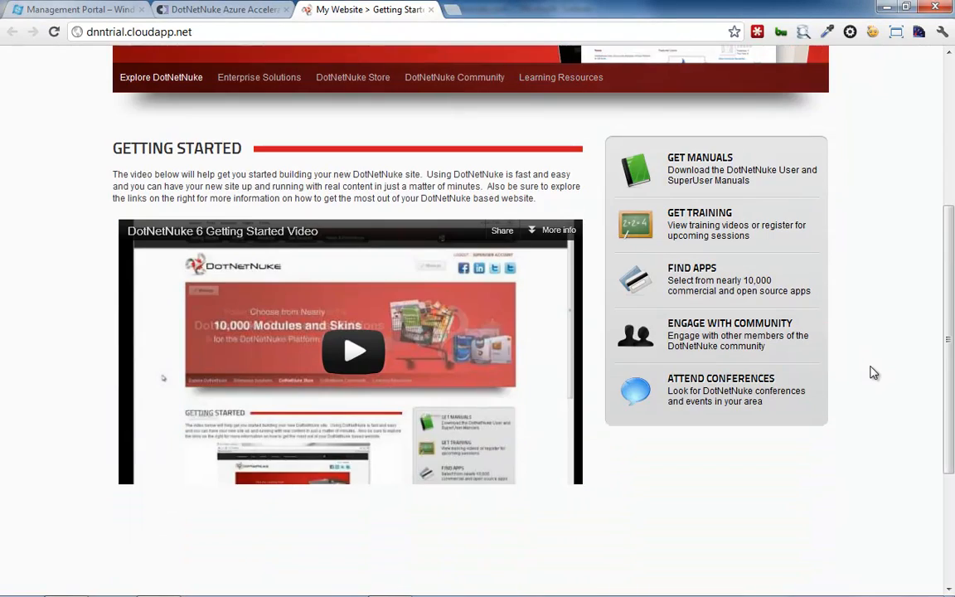